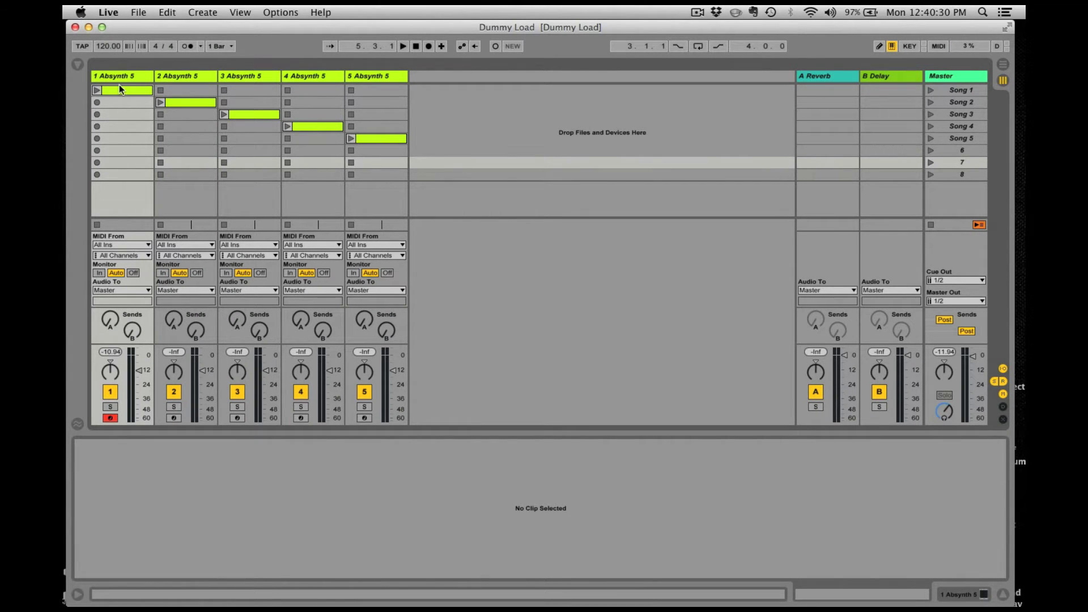
Open track 1's first clip in the Dummy Load set in Clip View.
left_click(119, 91)
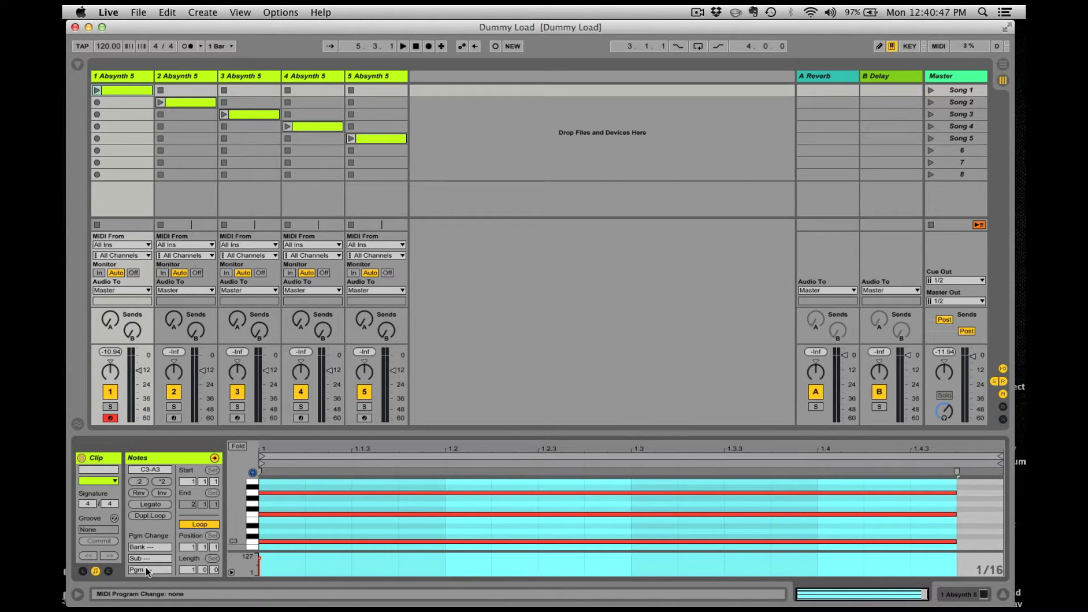
Show track 1's device and open its Absynth 5 plug-in window.
key("shift+Tab")
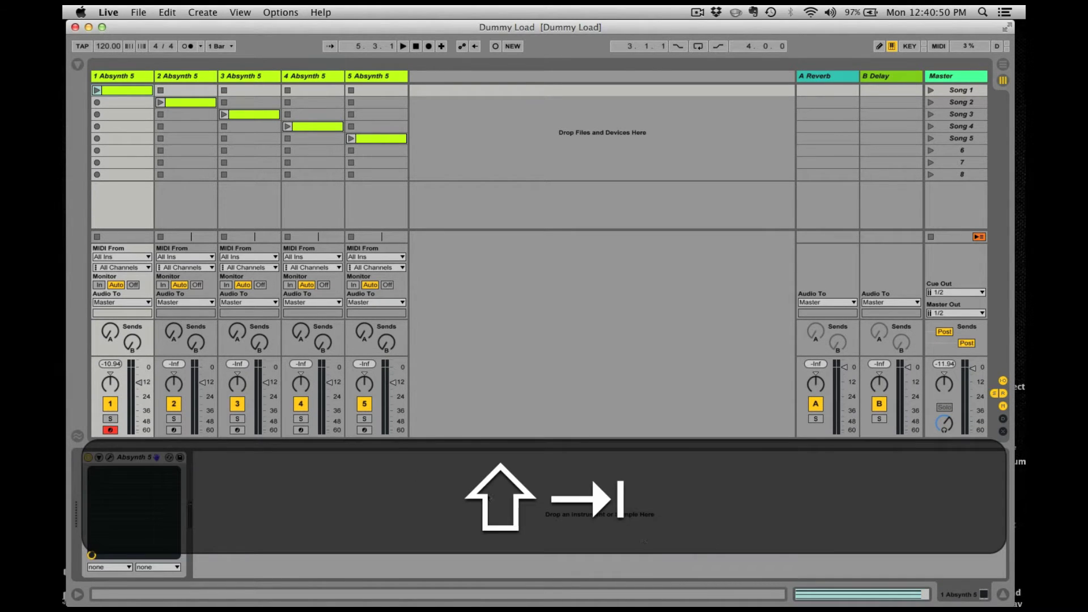
left_click(111, 457)
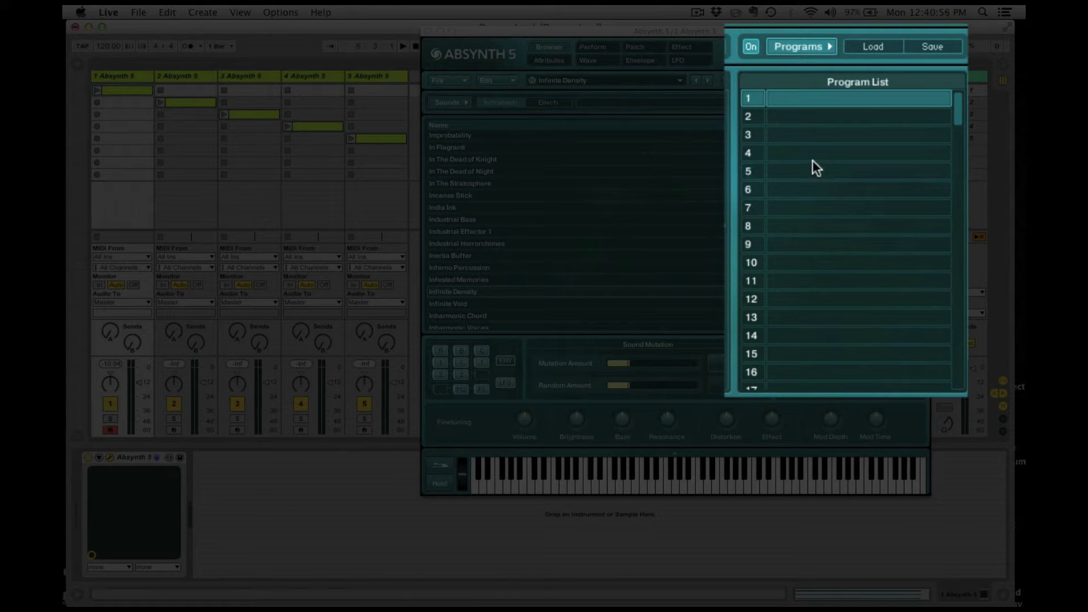
Put In The Dead of Night in Program List slot 1 and Infinite Density in slot 2, then close Absynth.
left_click(797, 47)
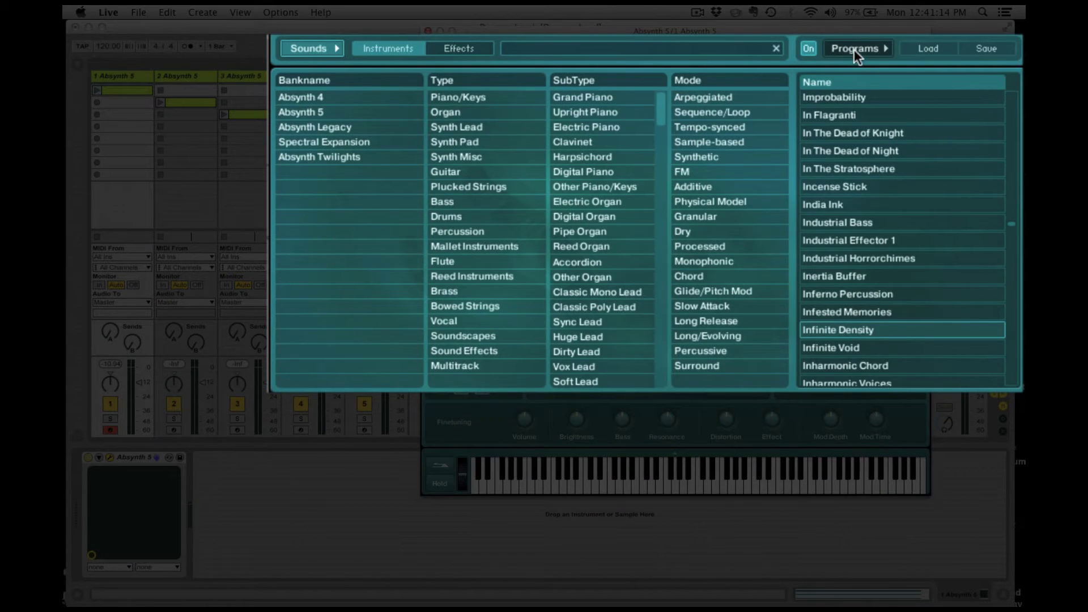
left_click(855, 49)
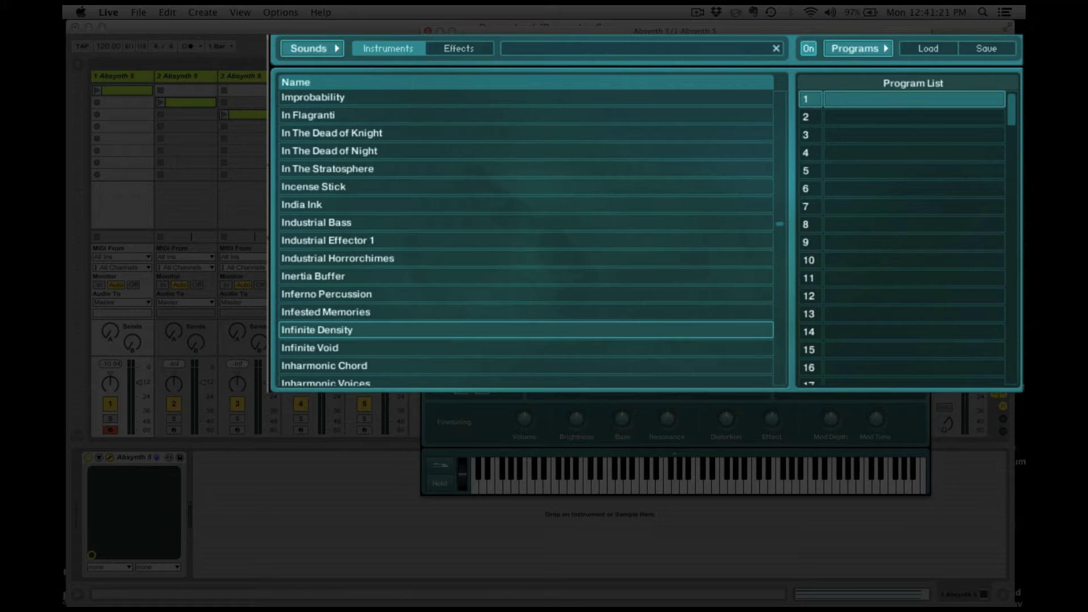
left_click_drag(322, 152, 867, 107)
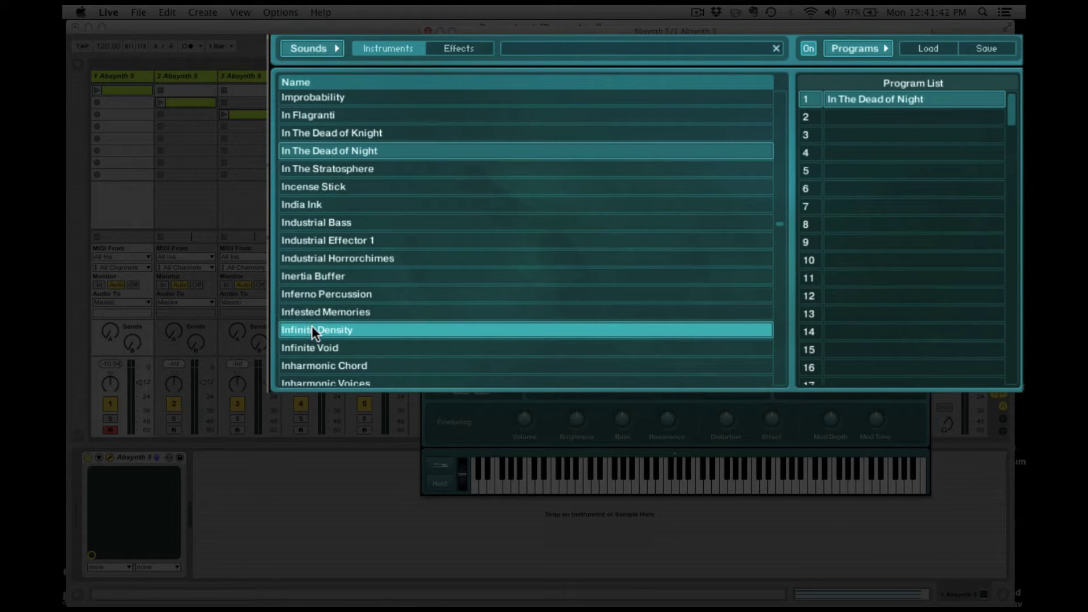
left_click_drag(311, 329, 853, 120)
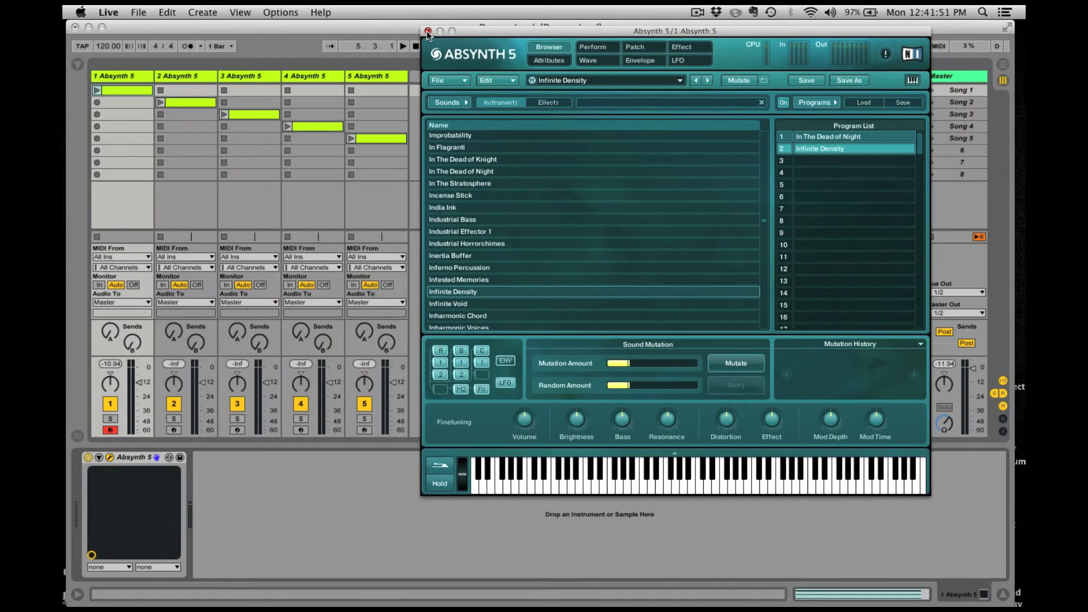
left_click(427, 31)
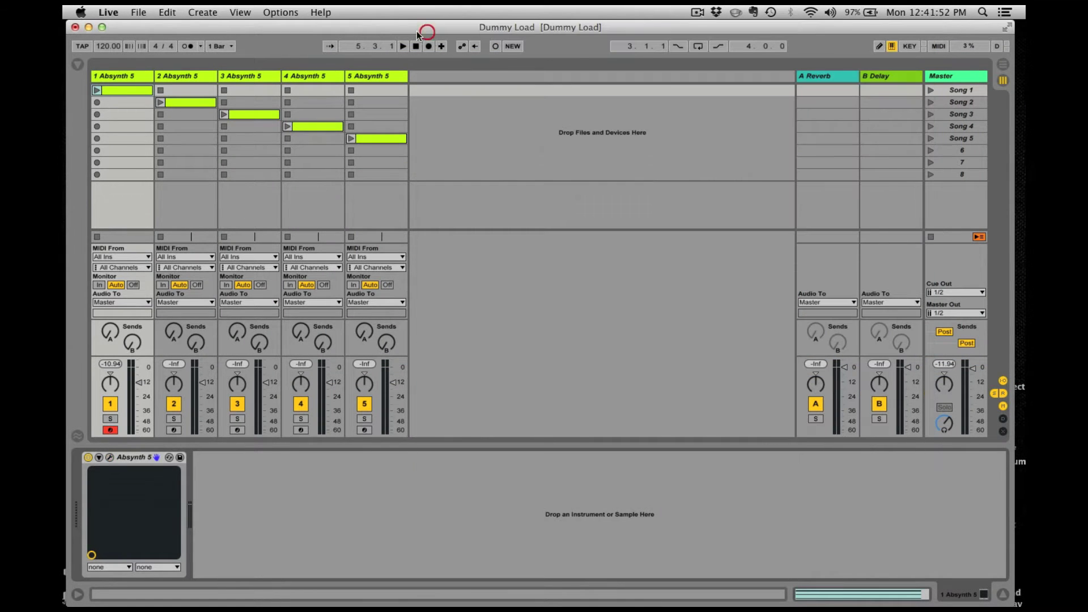
Switch track 1's Absynth to program 1, In The Dead of Night, and play it.
left_click(96, 89)
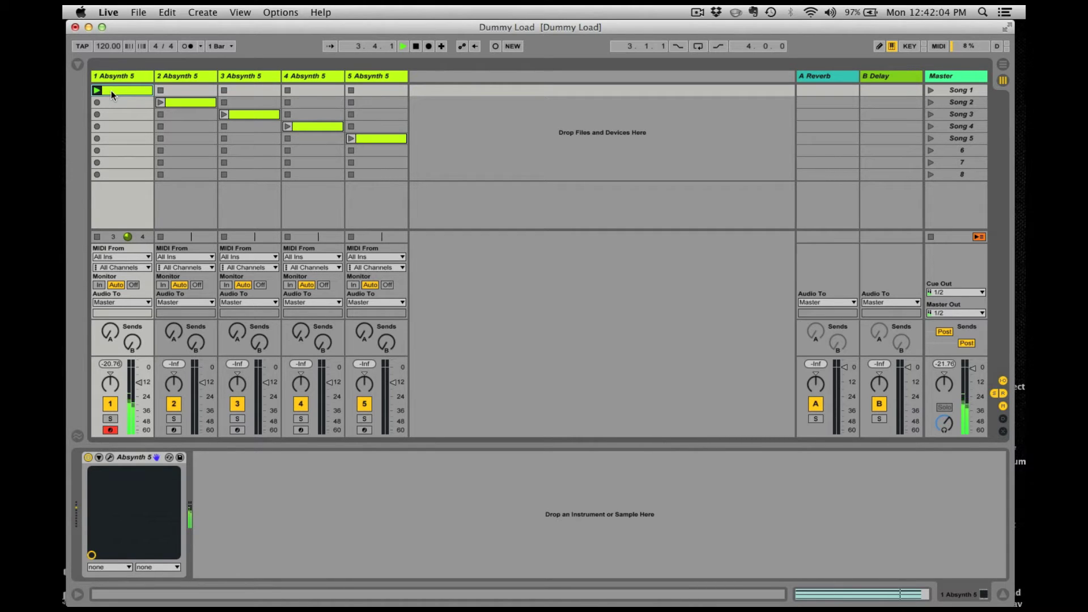
double_click(112, 92)
key("space")
left_click(967, 594)
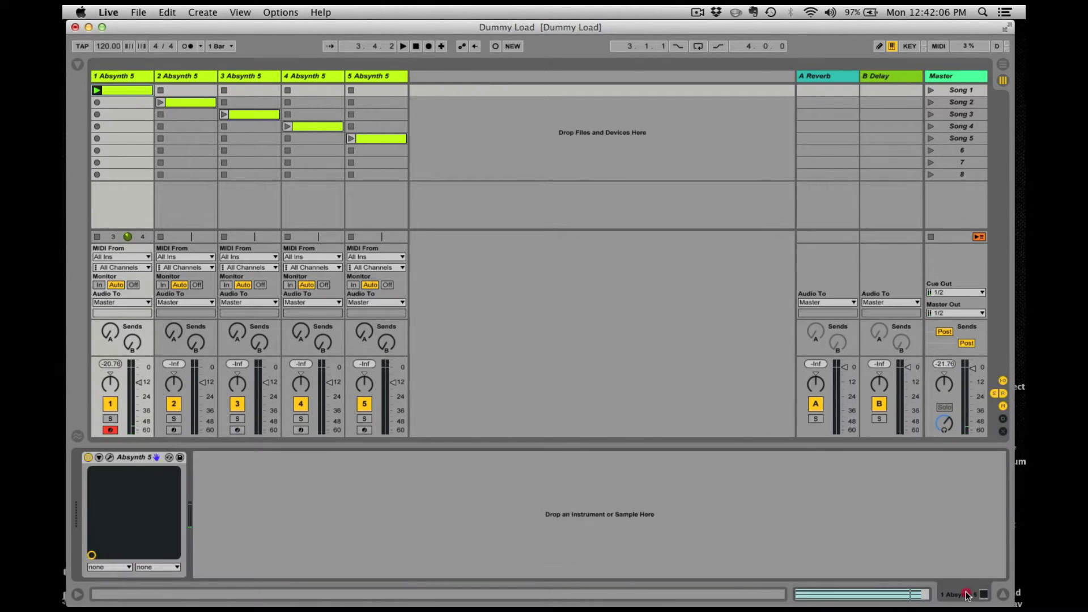
left_click(110, 457)
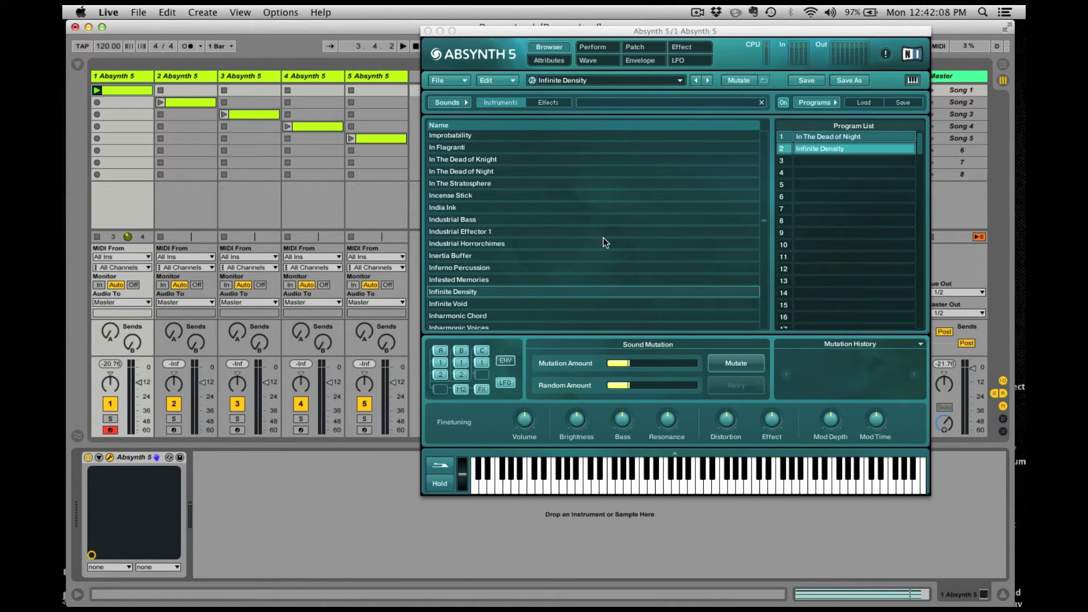
left_click(829, 136)
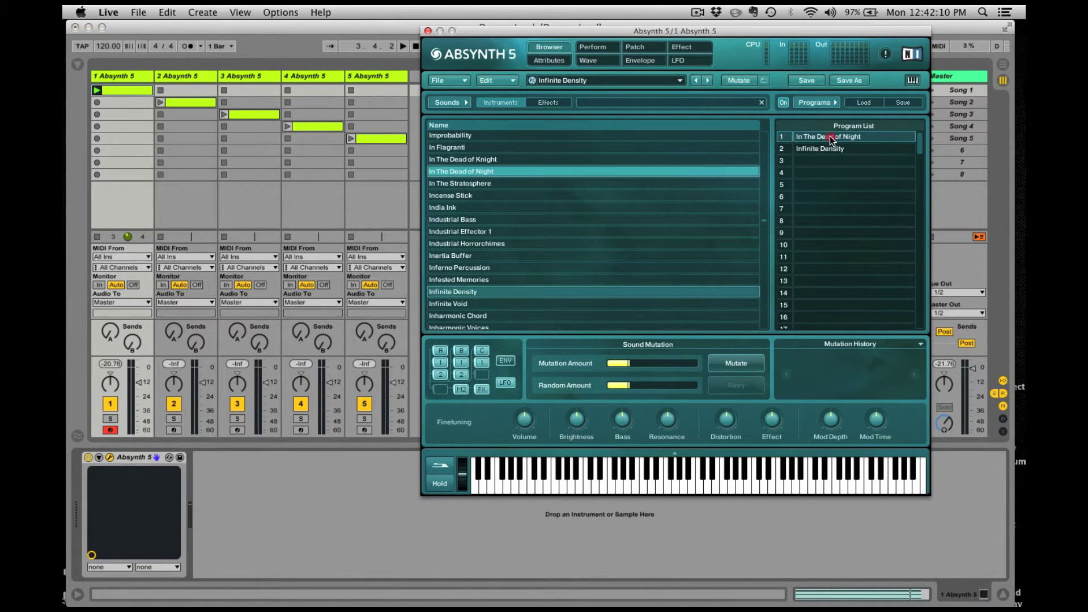
key("space")
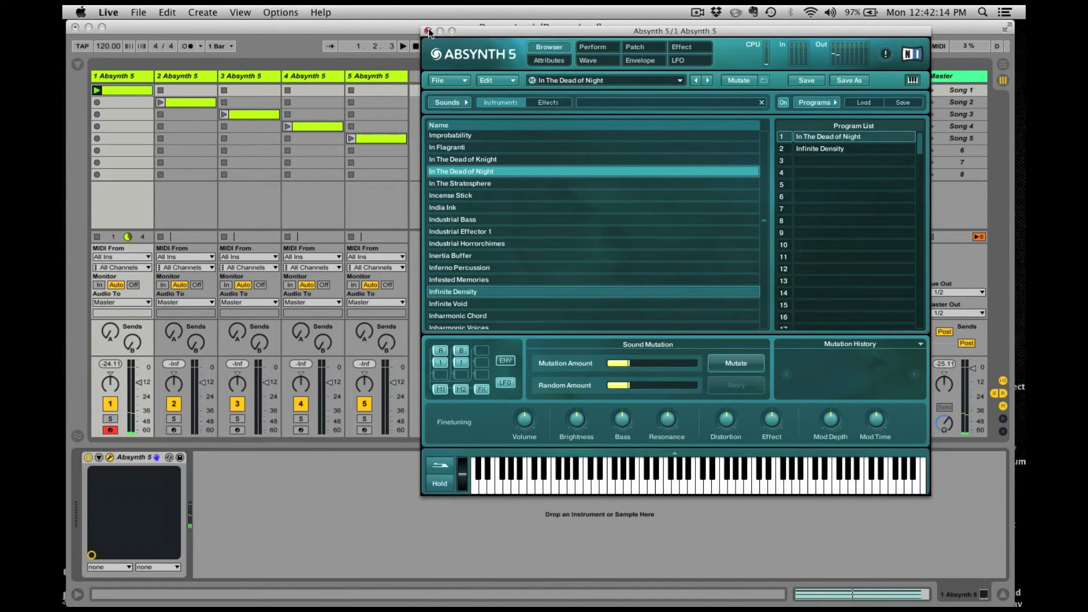
left_click(428, 30)
Give track 1's first clip a program change of Bank 1, Sub 1, Pgm 1.
left_click(131, 88)
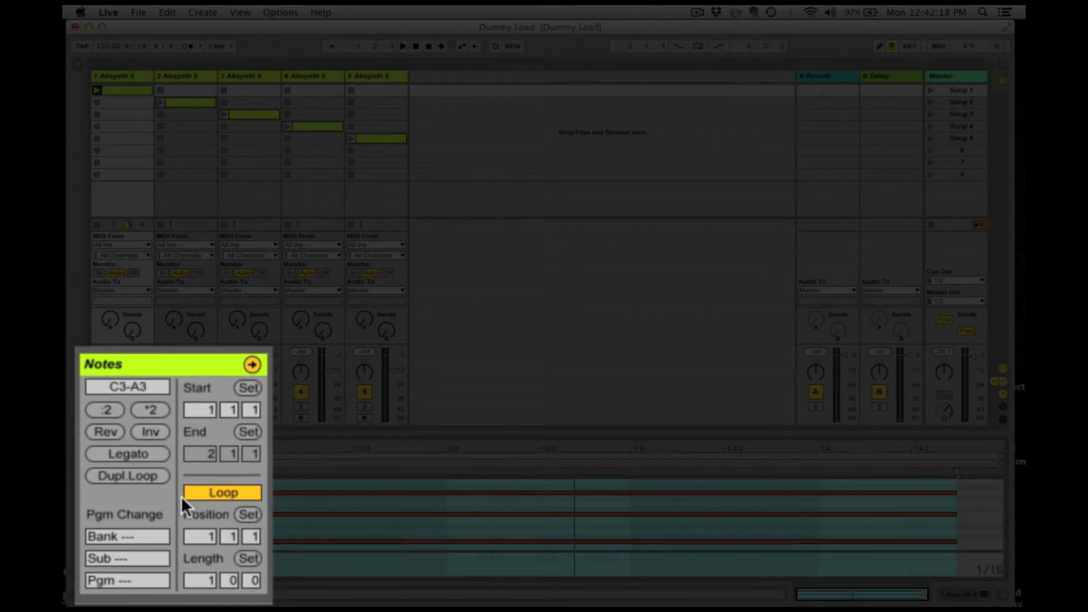
left_click(141, 535)
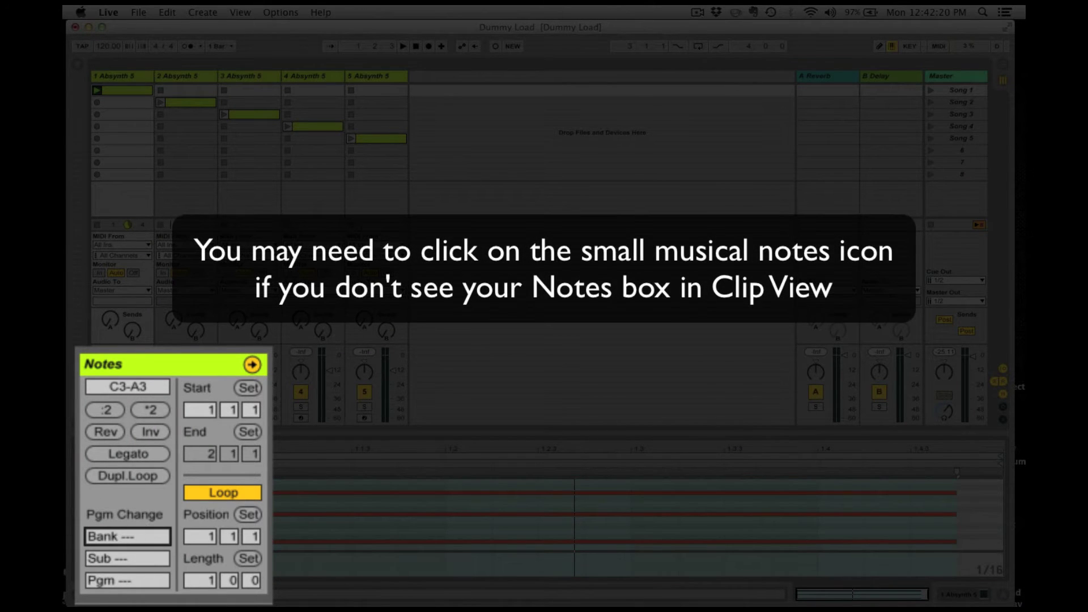
type("1")
left_click(141, 551)
type("1")
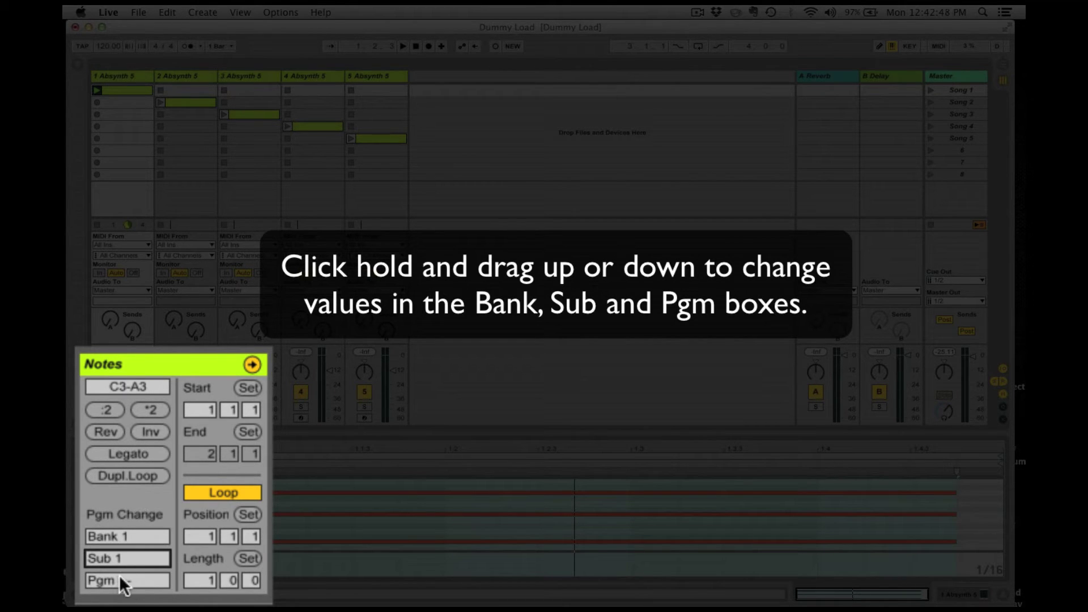
left_click_drag(119, 574, 119, 568)
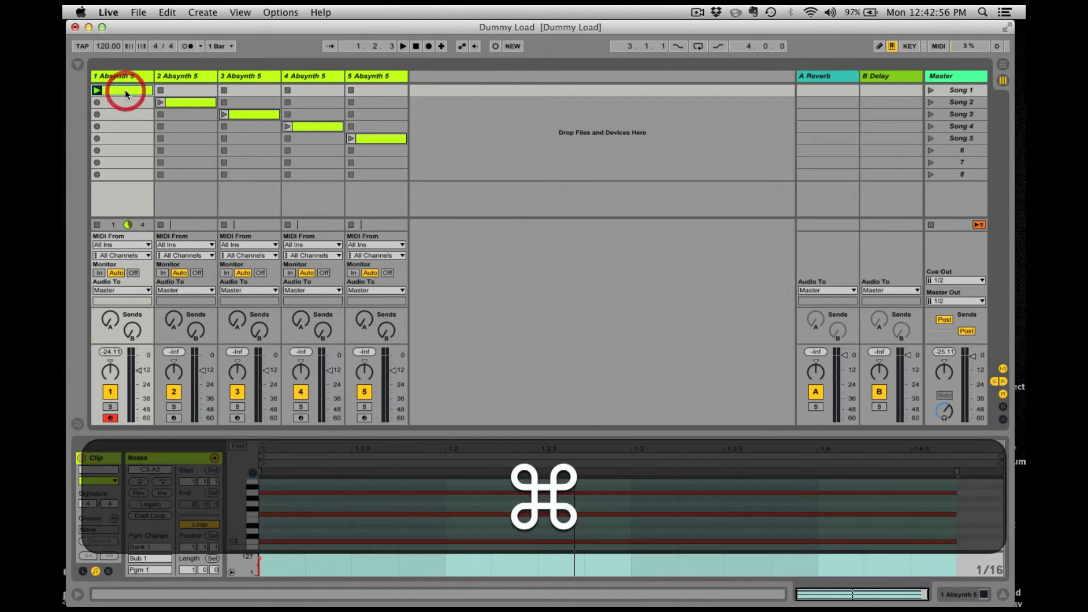
Duplicate the clip into the Song 2 row and set the copy's Pgm to 2.
key("super+d")
left_click(116, 101)
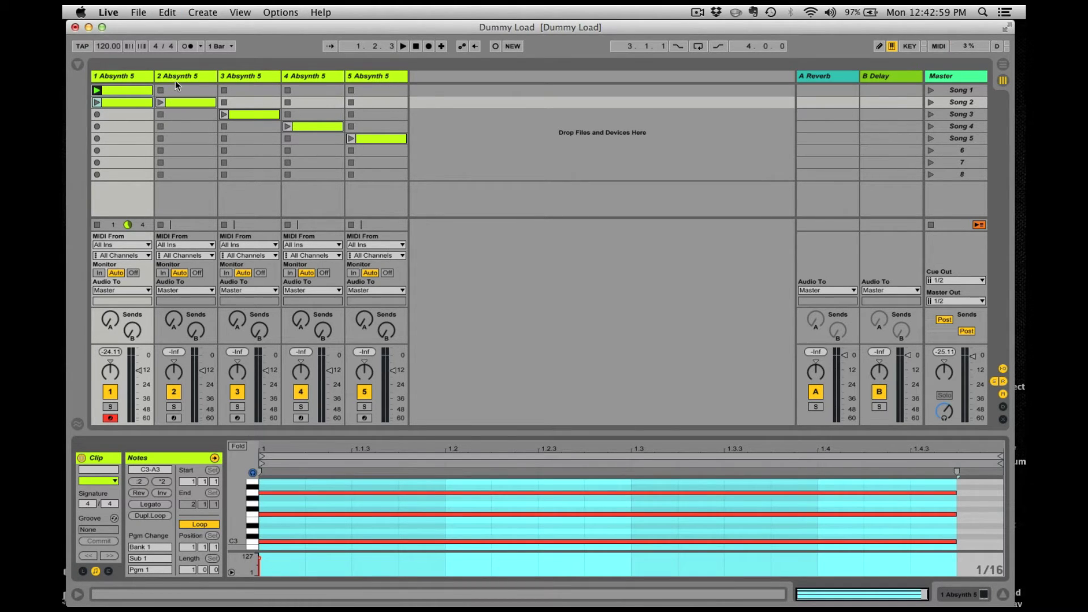
left_click(120, 103)
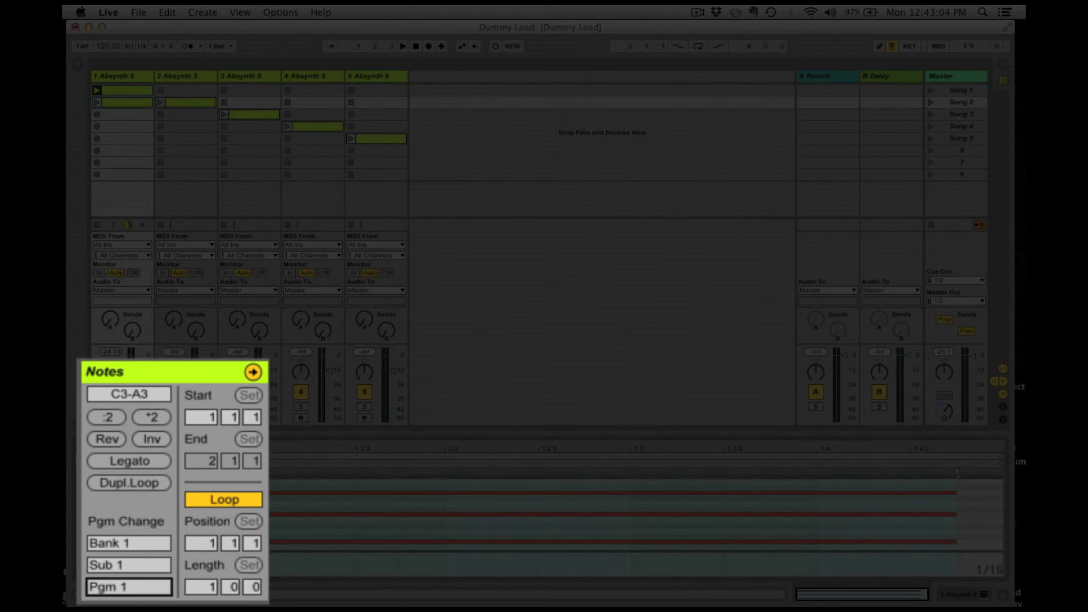
left_click_drag(116, 589, 116, 586)
key("shift+Tab")
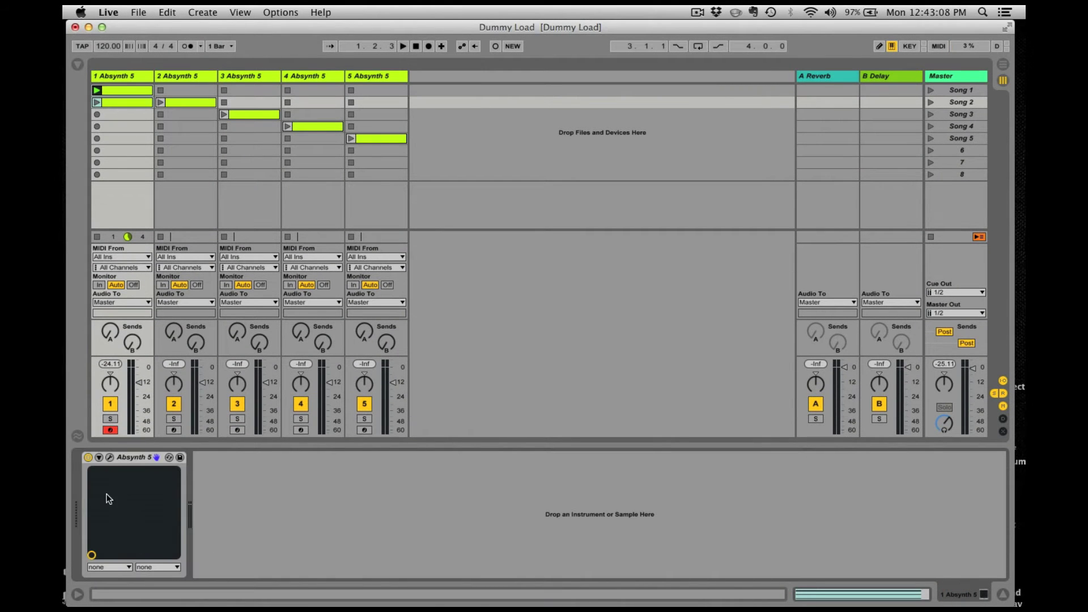
Load Inertia Buffer into slot 5, then play clip 1 so Pgm 1 restores In The Dead of Night.
left_click(109, 457)
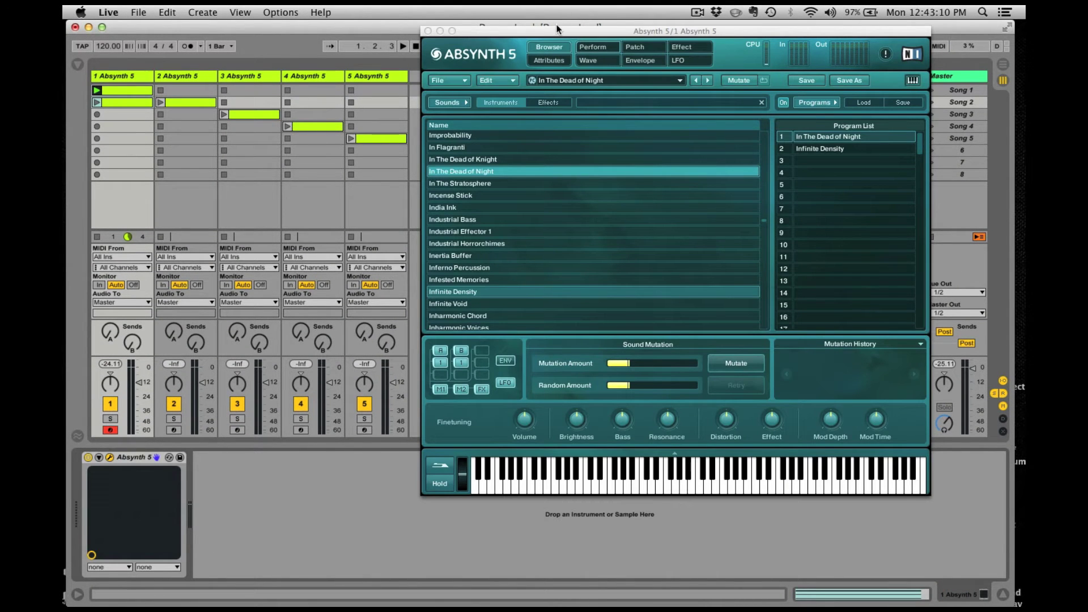
left_click_drag(560, 30, 594, 29)
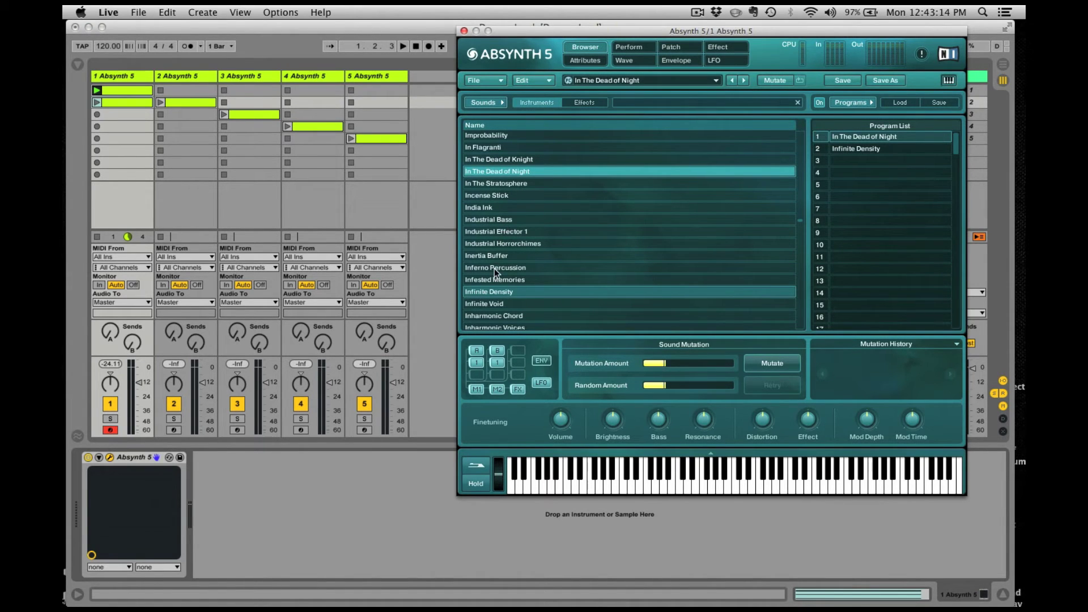
left_click(488, 255)
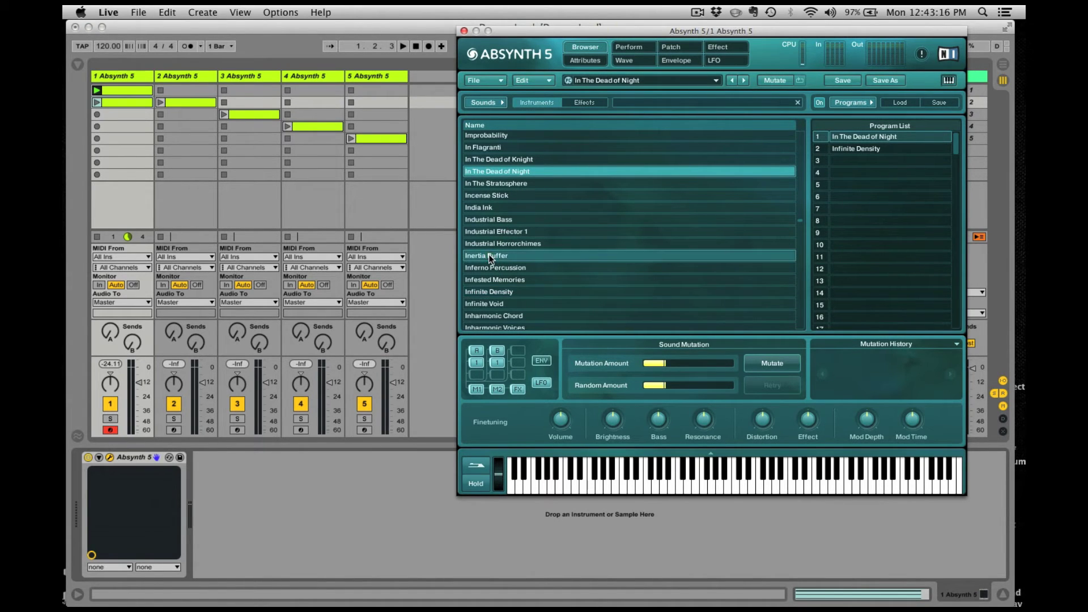
left_click(97, 90)
left_click(120, 91)
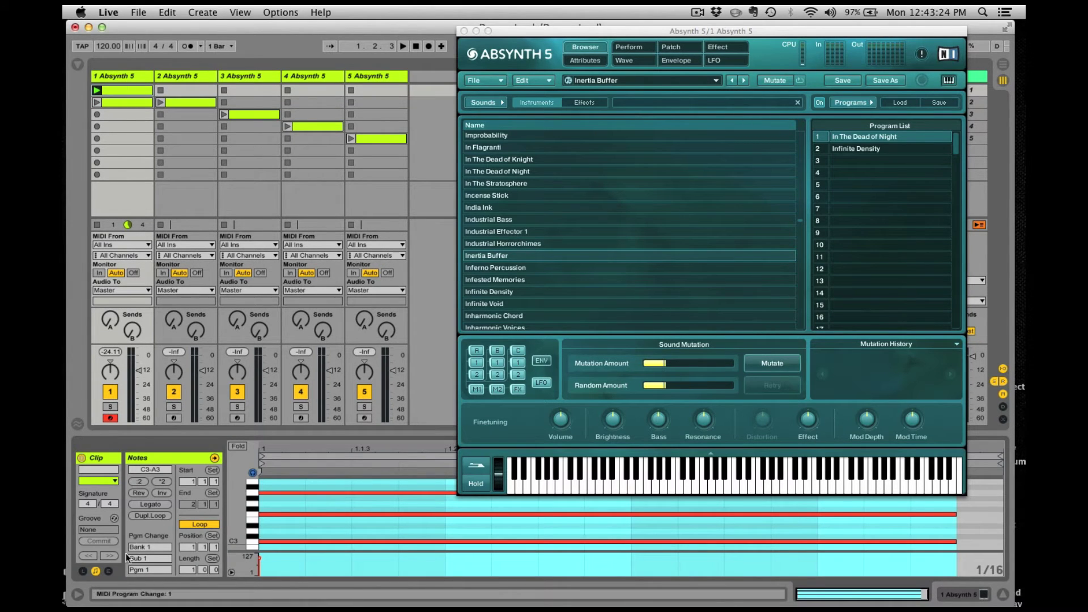
left_click(869, 180)
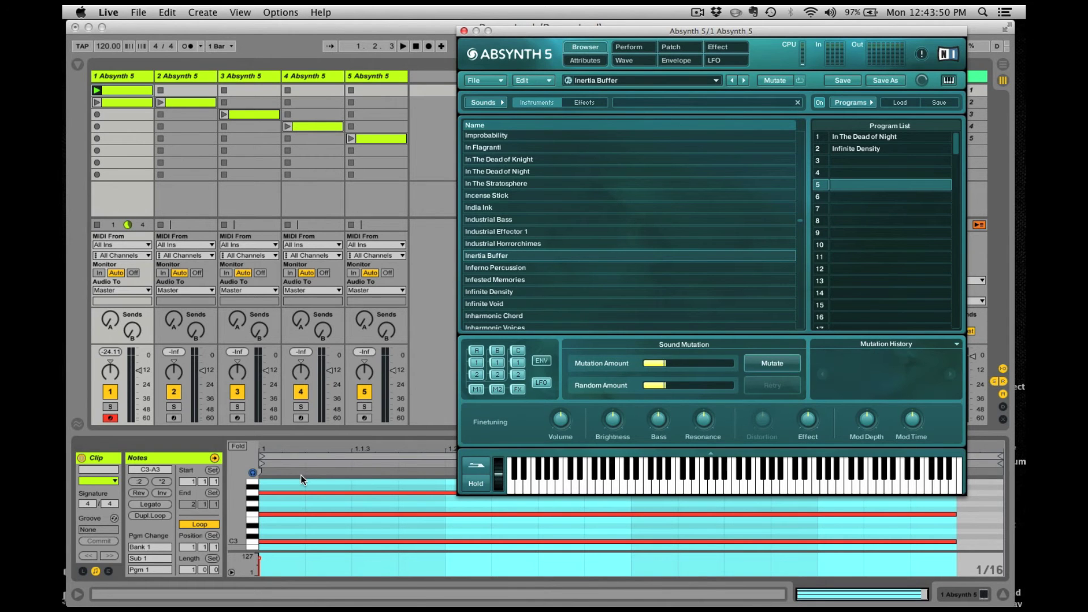
key("space")
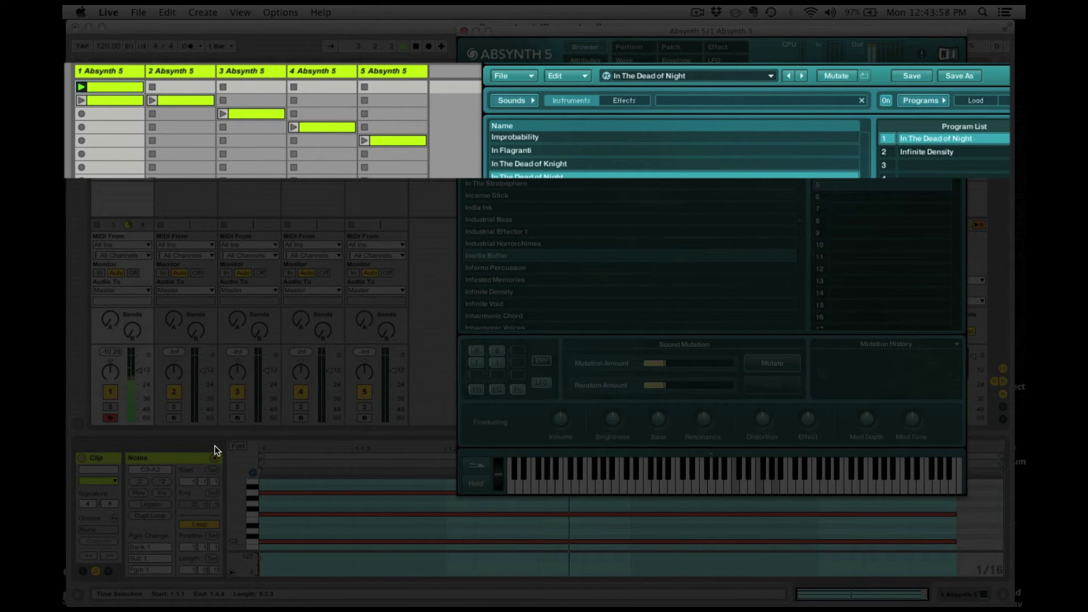
Launch track 1's second then first clip to toggle Infinite Density and In The Dead of Night, then stop and close Absynth.
left_click(80, 103)
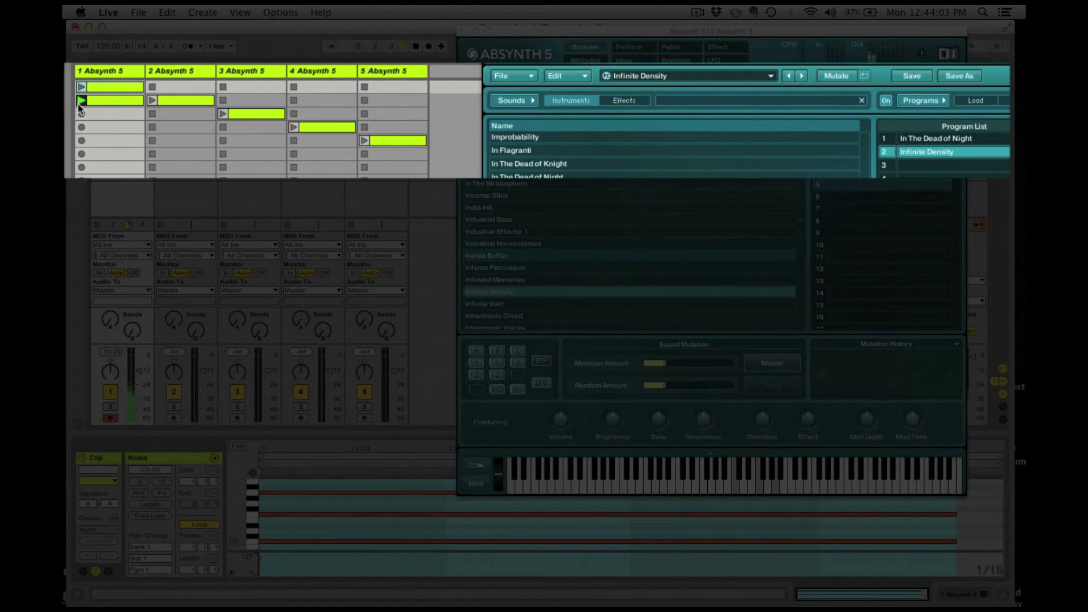
left_click(80, 87)
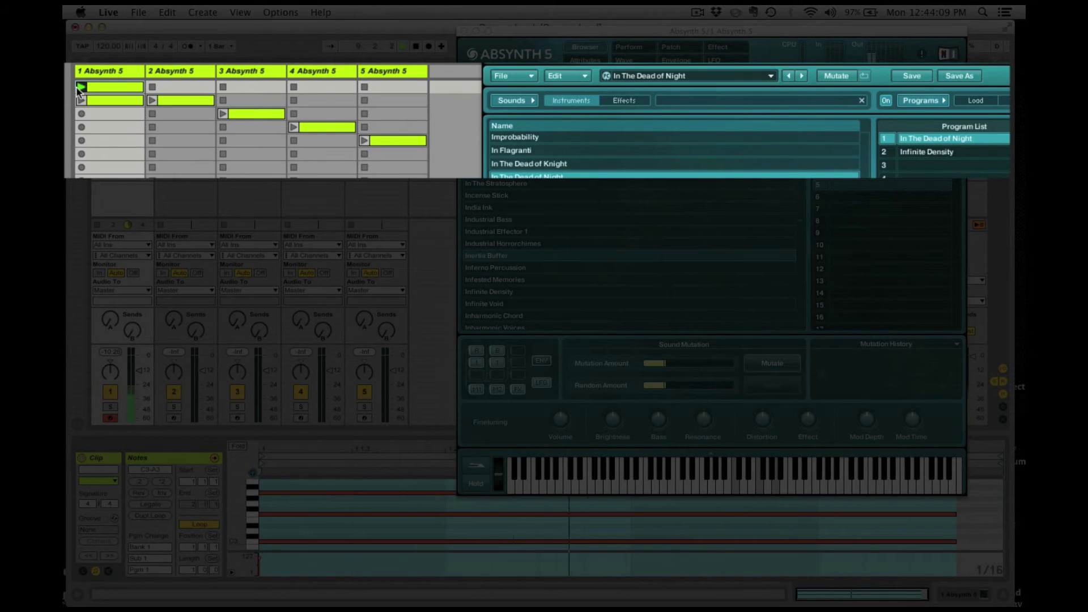
key("space")
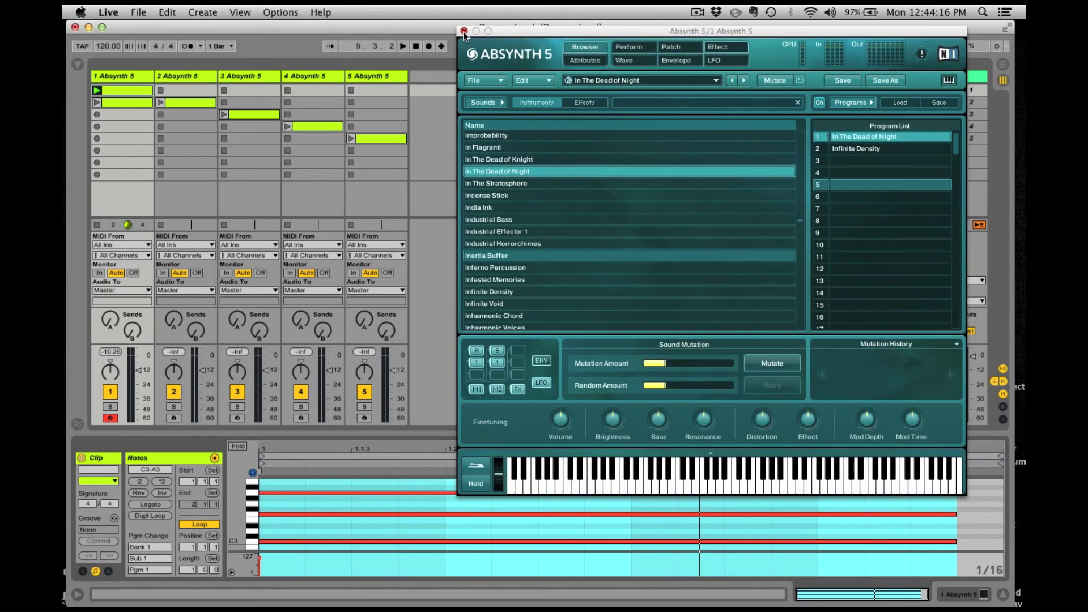
left_click(464, 32)
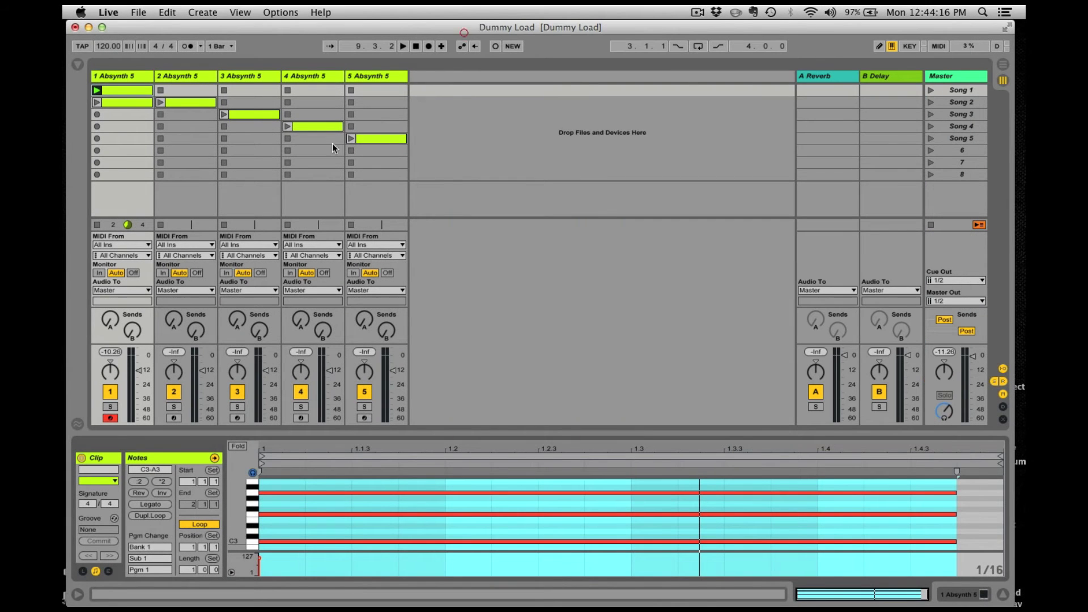
Duplicate the Pgm 2 clip into the third slot and delete all its MIDI notes.
left_click(116, 102)
key("super+d")
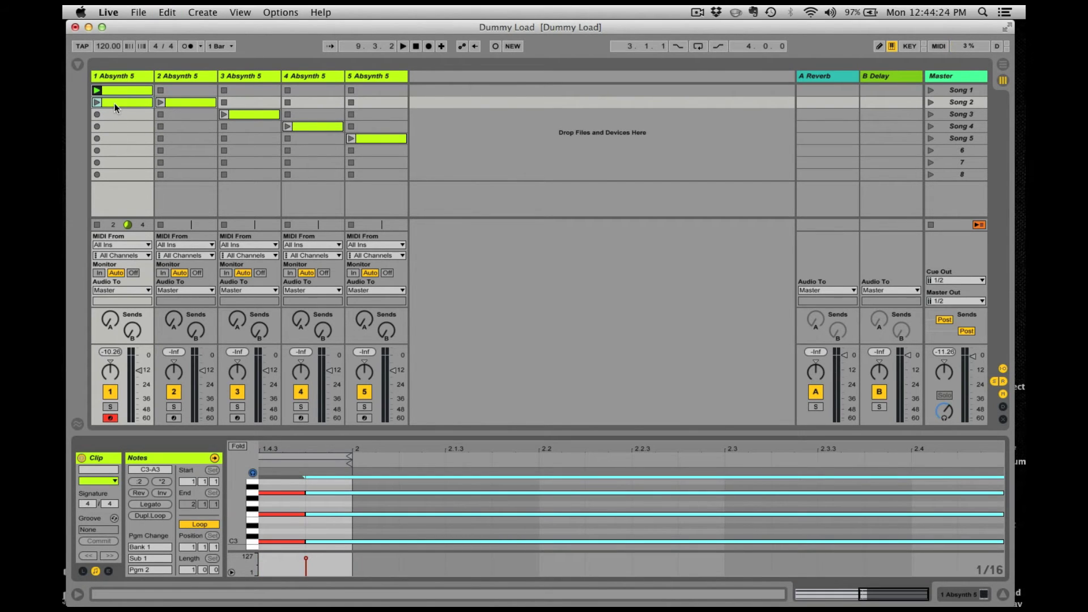
left_click(115, 103)
key("super+d")
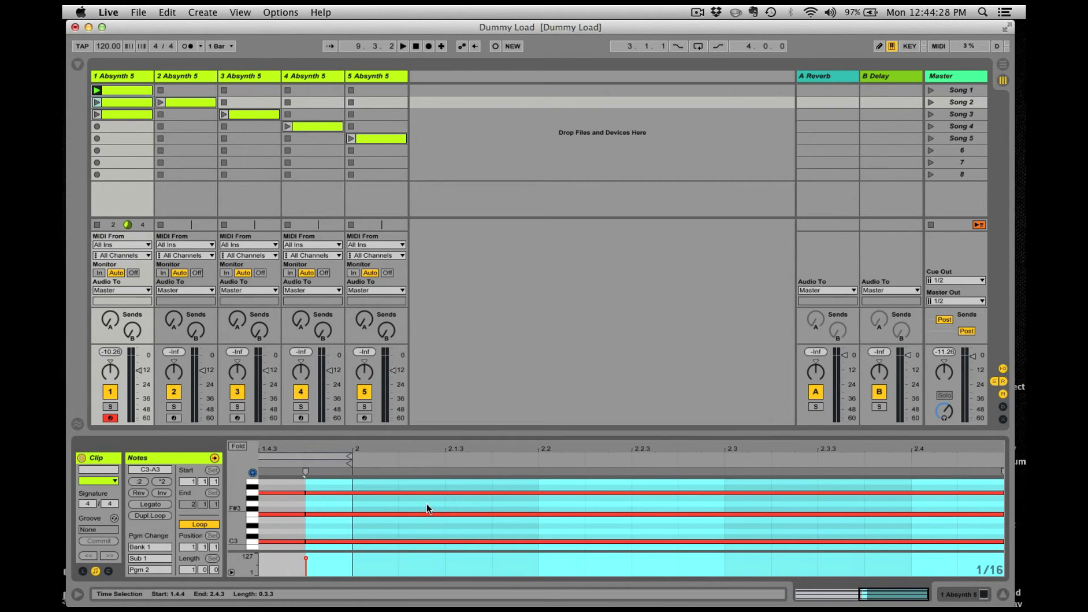
left_click(414, 485)
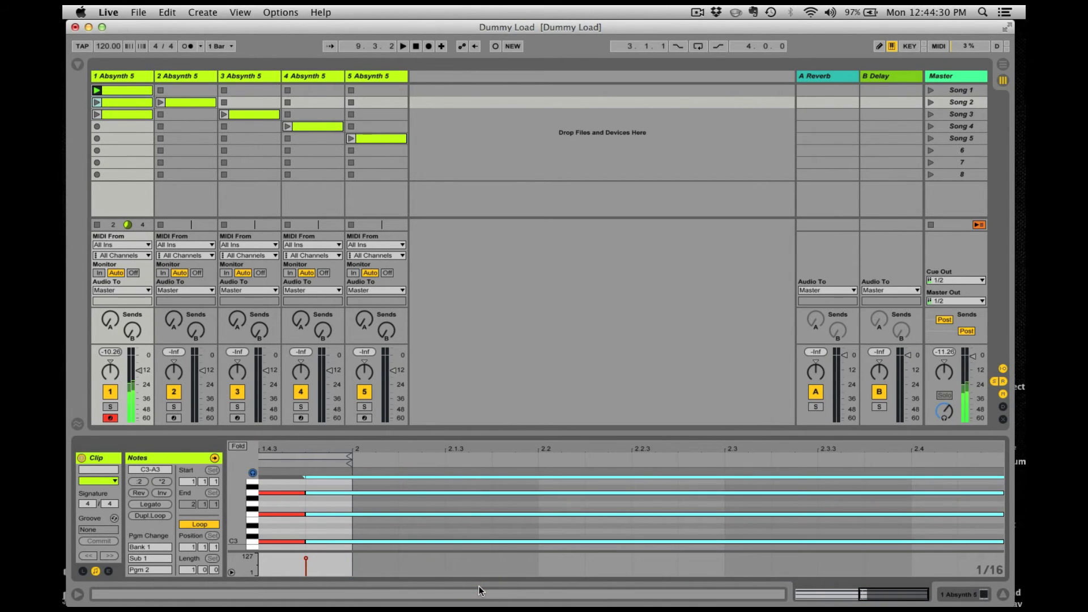
key("super+BackSpace")
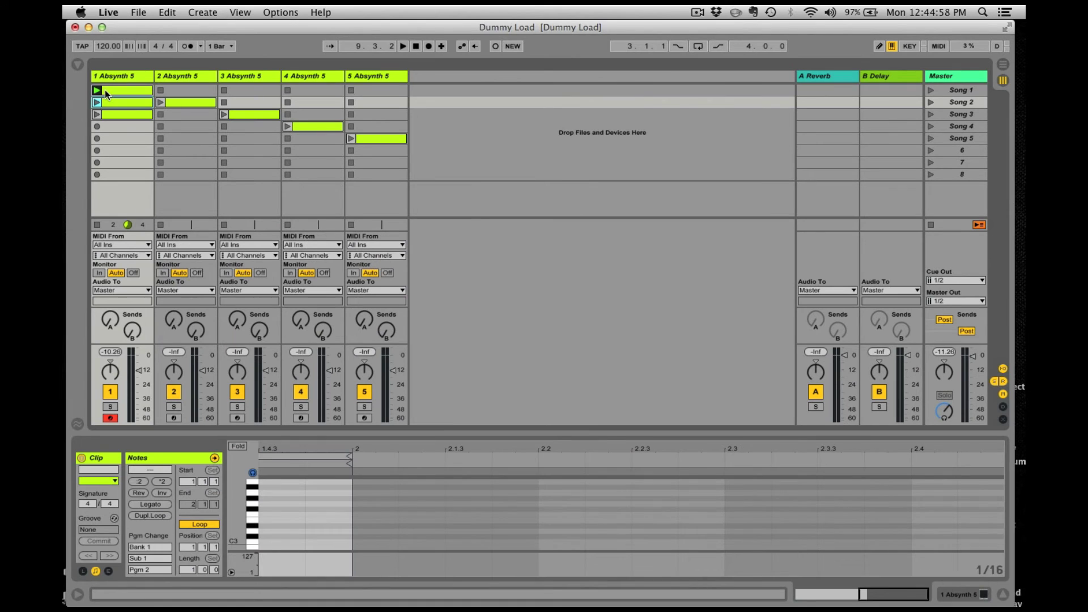
Delete Absynth tracks 2–5 and rename track 1 to 'Pads'.
left_click(104, 89)
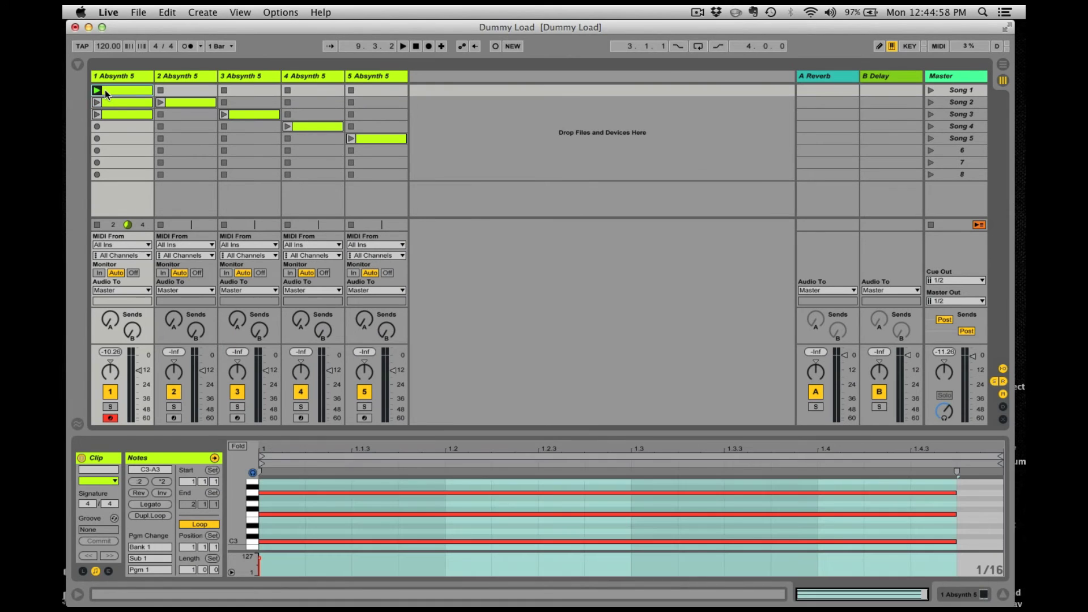
left_click(369, 73)
key("BackSpace")
key("BackSpace")
key("BackSpace")
key("BackSpace")
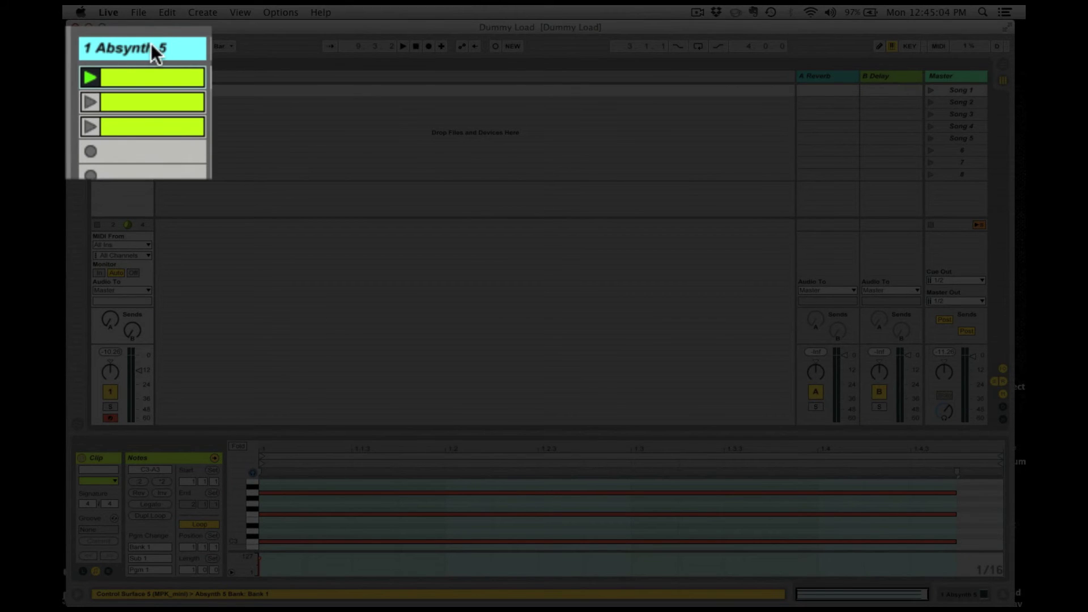
key("super+r")
type("Pads")
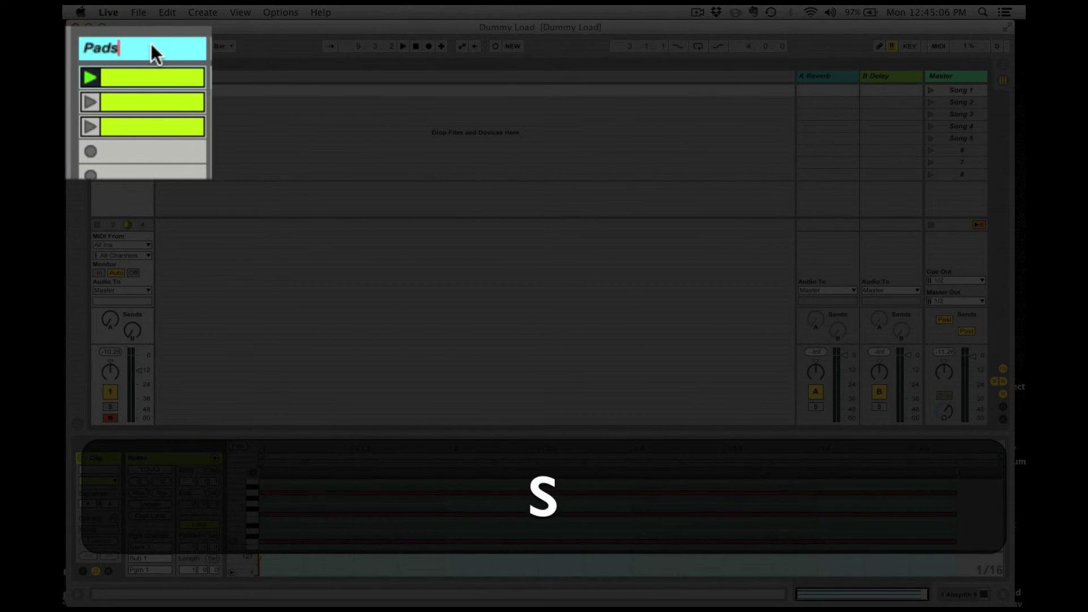
key("Return")
Rename the Pads track's first clip to 'in the night'.
left_click(138, 74)
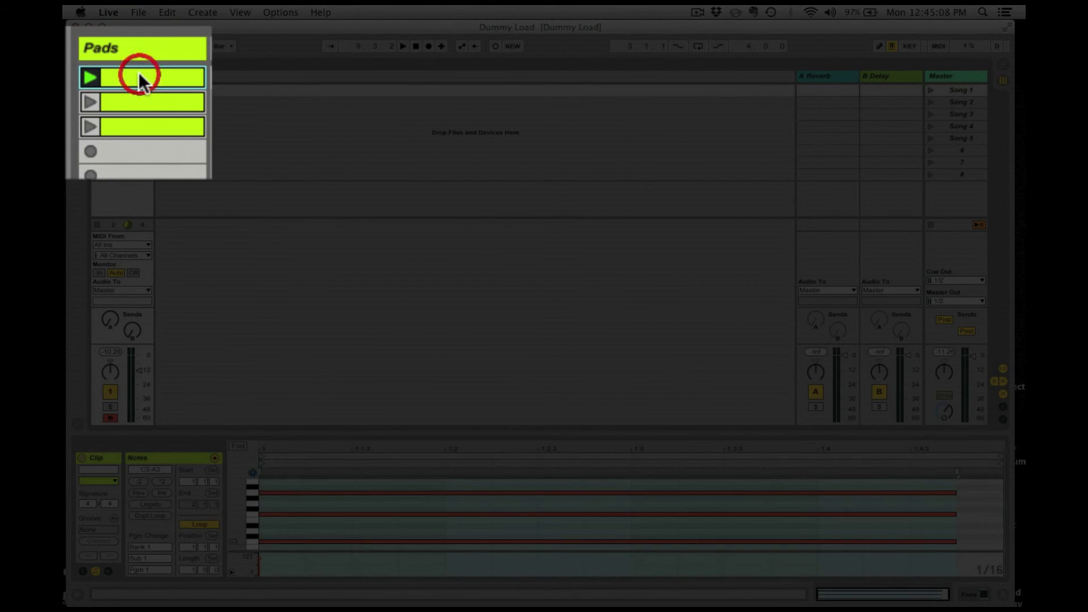
key("super+r")
type("in")
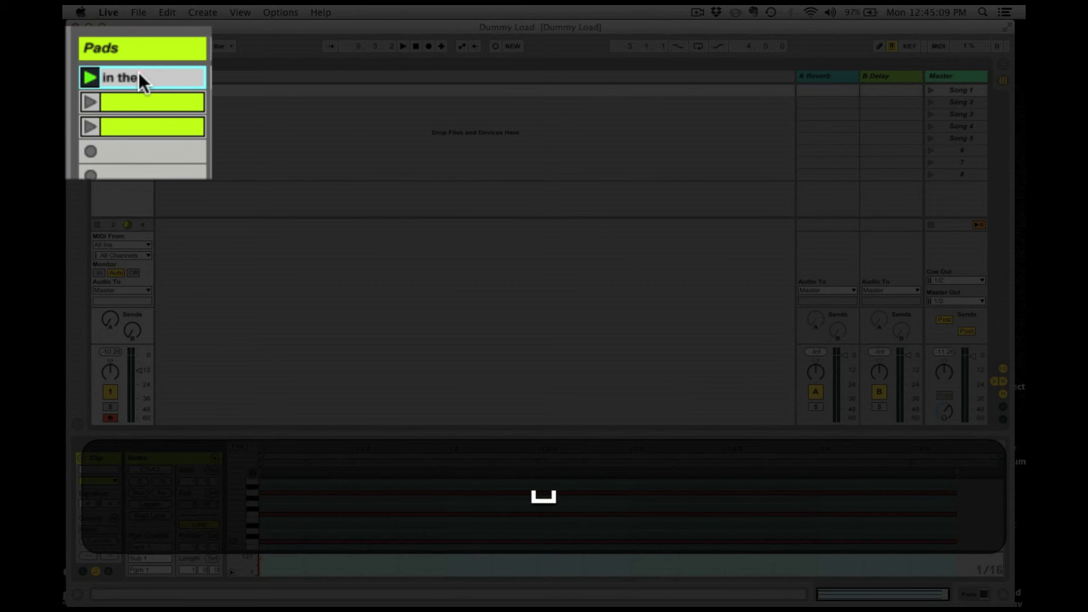
type(" the night")
key("Return")
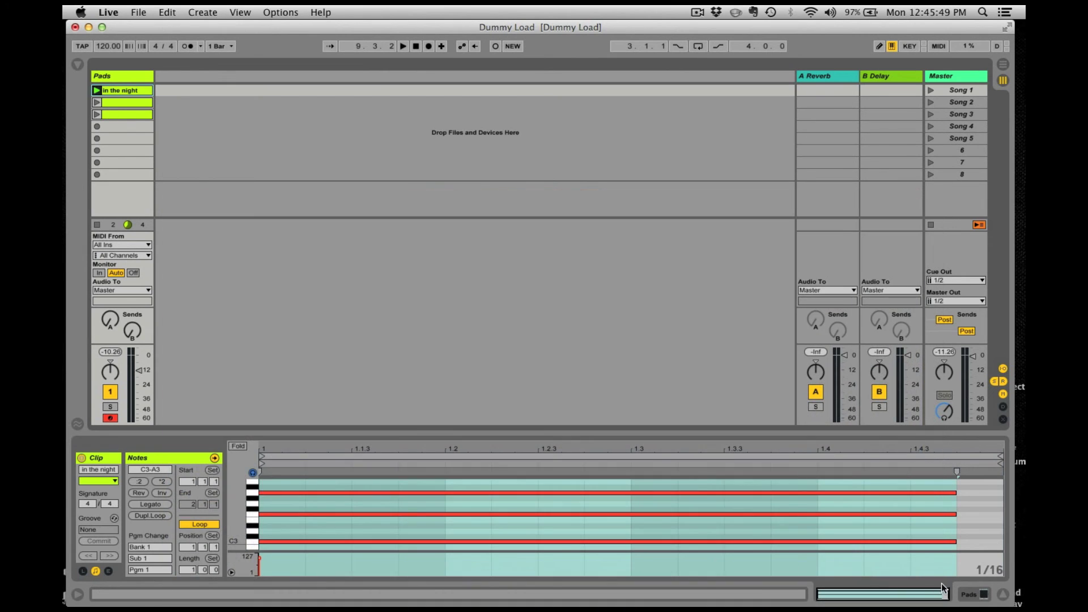
Reopen the Pads track's Absynth 5 window to check In The Dead of Night and Infinite Density in slots 1–2.
key("shift+Tab")
left_click(117, 459)
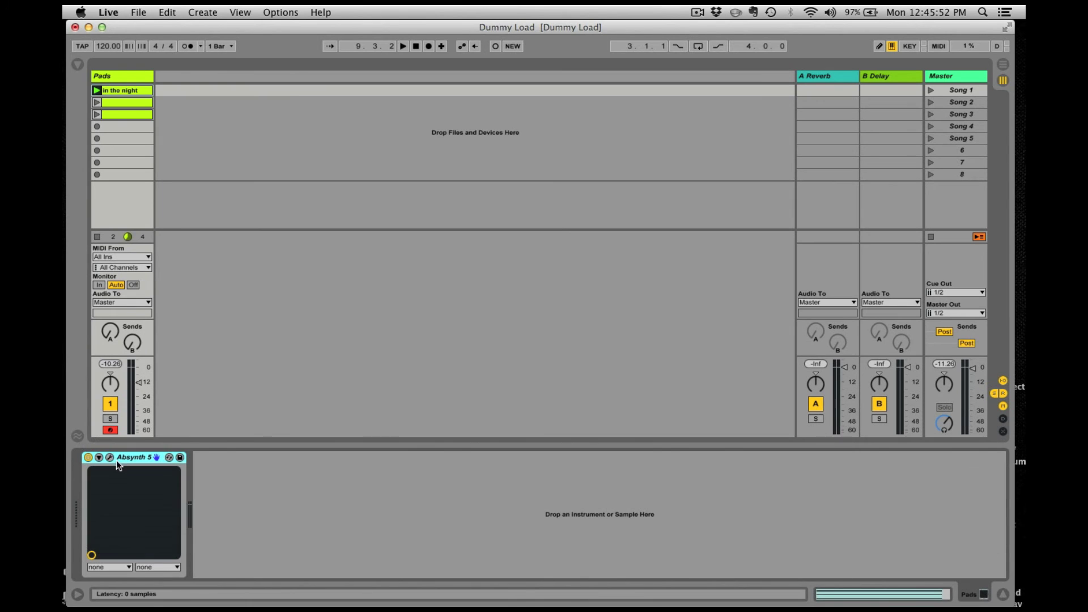
left_click(110, 457)
scroll(855, 300, "down", 15)
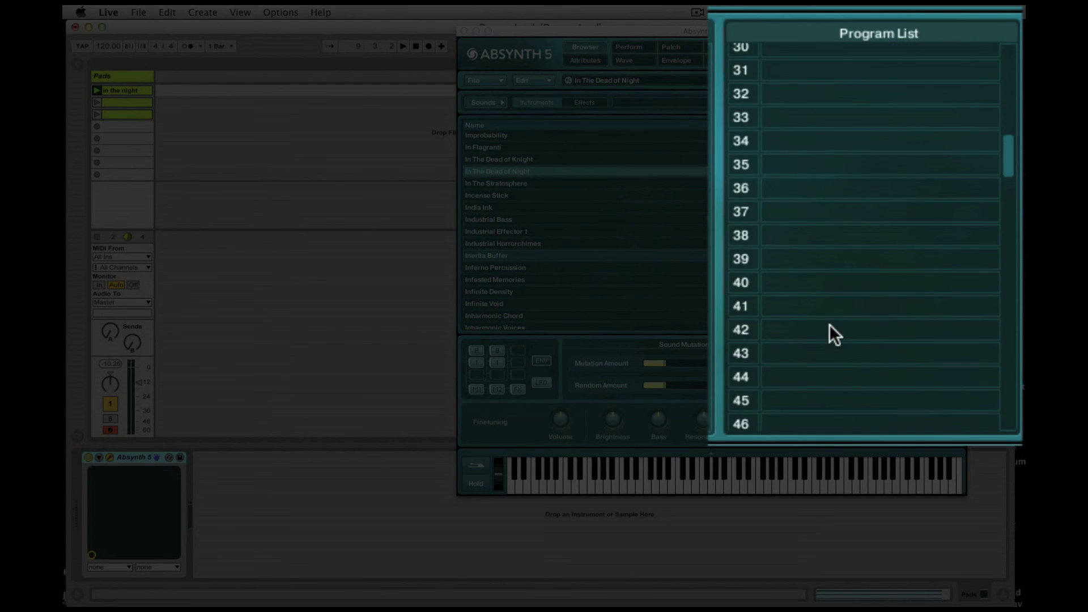
scroll(828, 324, "down", 8)
scroll(829, 324, "up", 20)
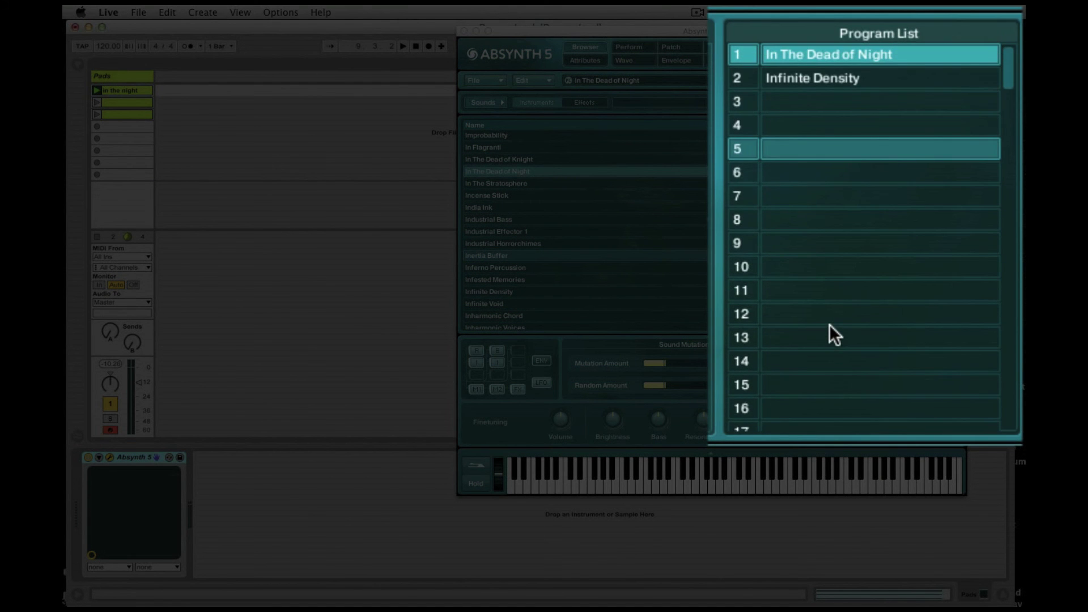